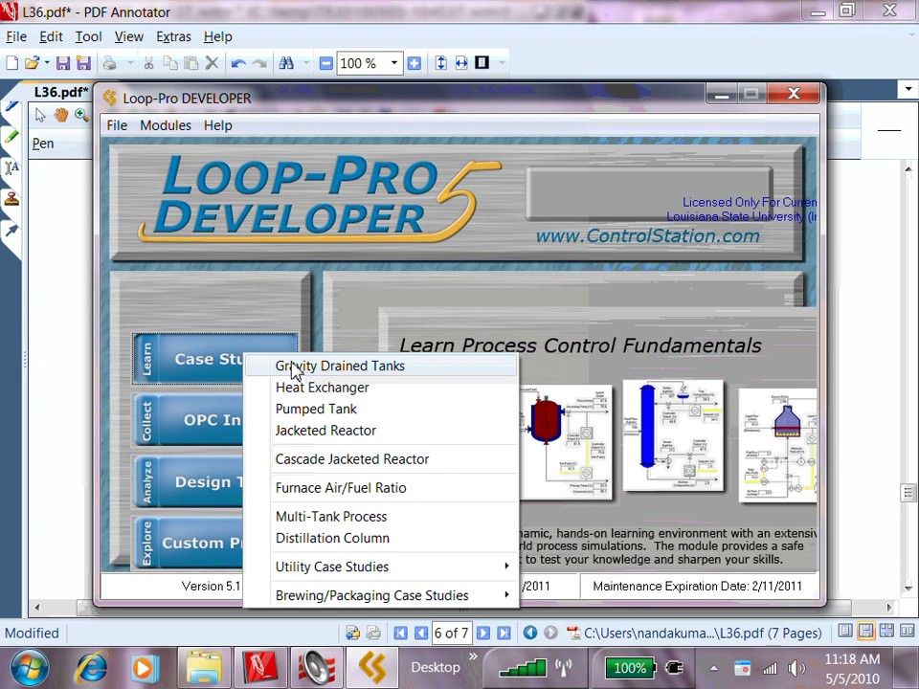
Open the Gravity Drained Tank case study and step controller output from 70 to 80%.
{"action": "left_click", "coordinate": [297, 372]}
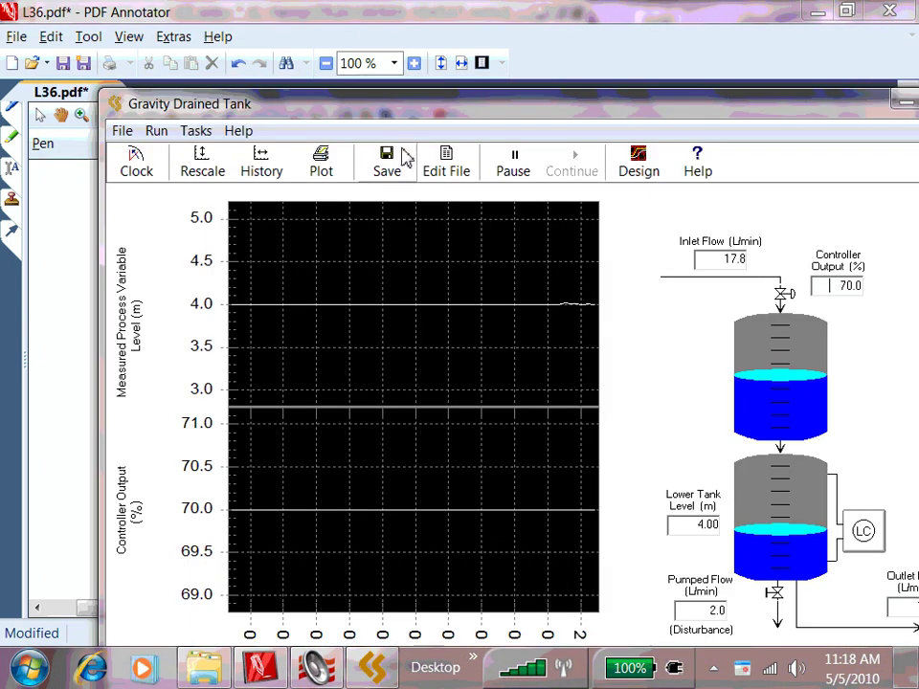
{"action": "left_click_drag", "start_coordinate": [397, 112], "coordinate": [293, 26]}
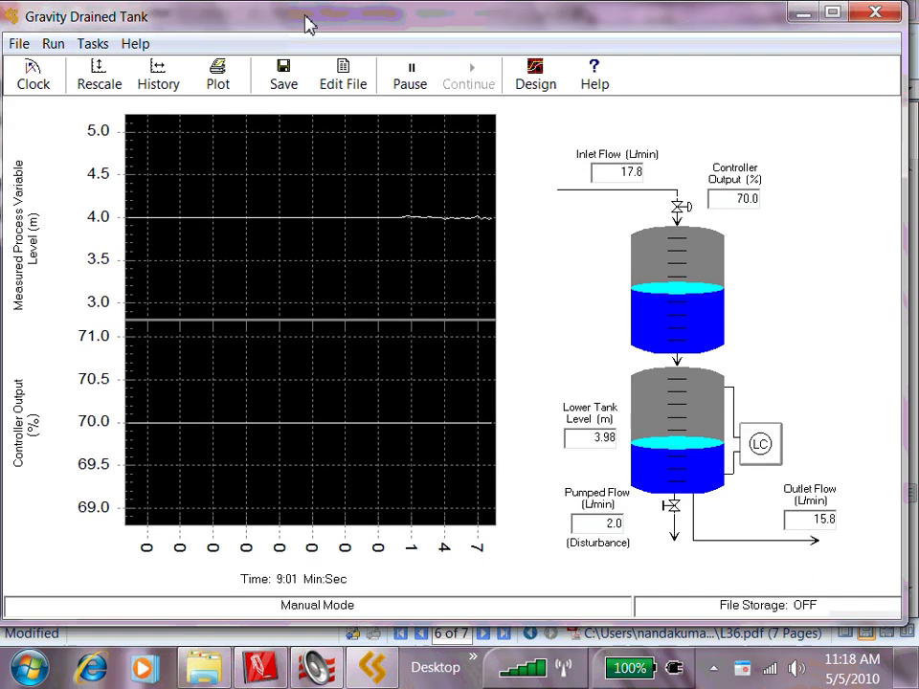
{"action": "left_click", "coordinate": [750, 198]}
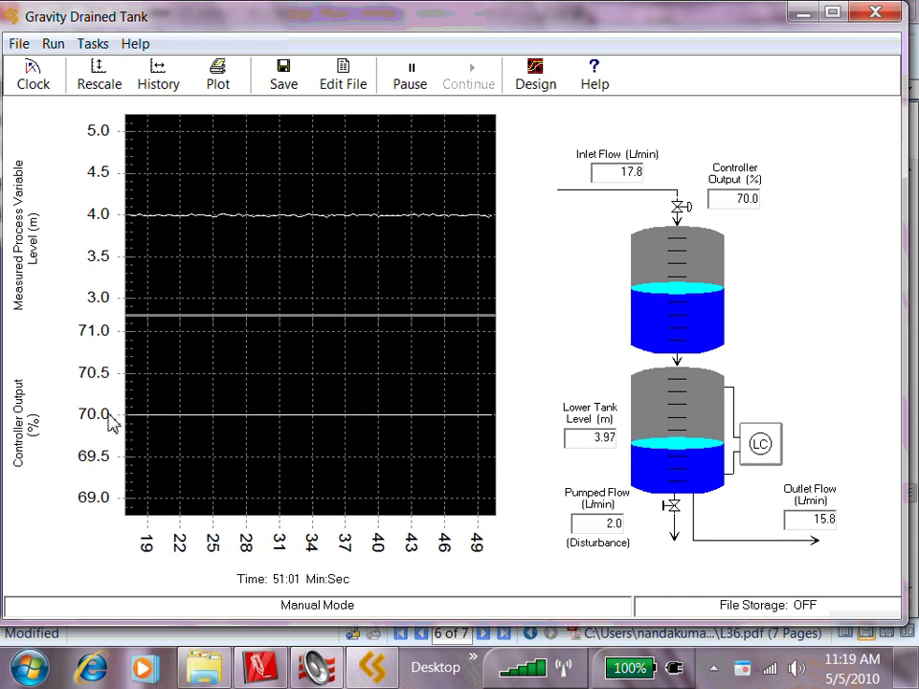
{"action": "left_click", "coordinate": [746, 199]}
{"action": "type", "text": "80"}
{"action": "key", "text": "Return"}
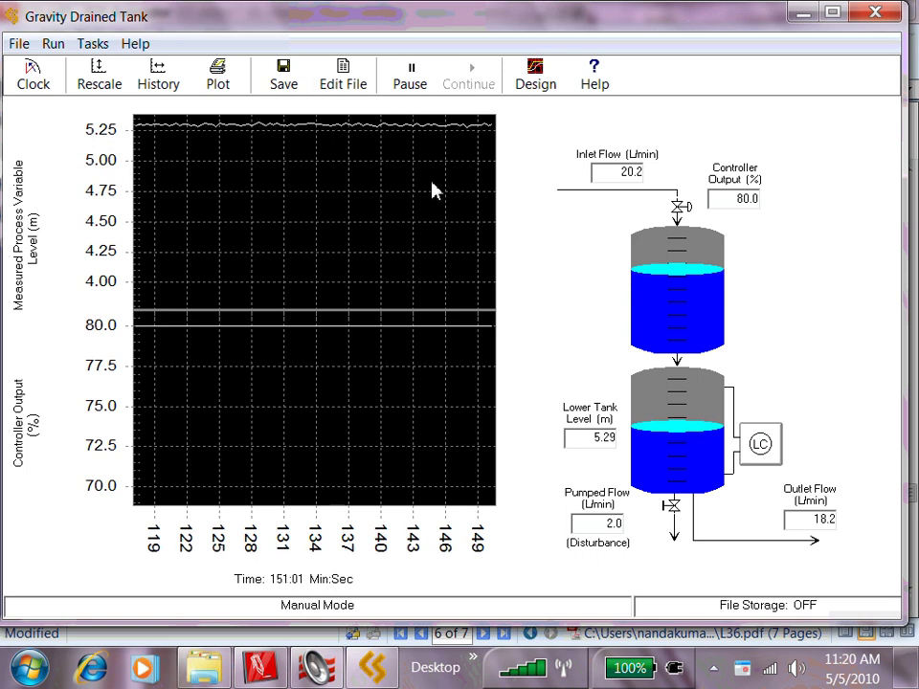
Start saving live data over tst.txt and reset the clock.
{"action": "left_click", "coordinate": [283, 77]}
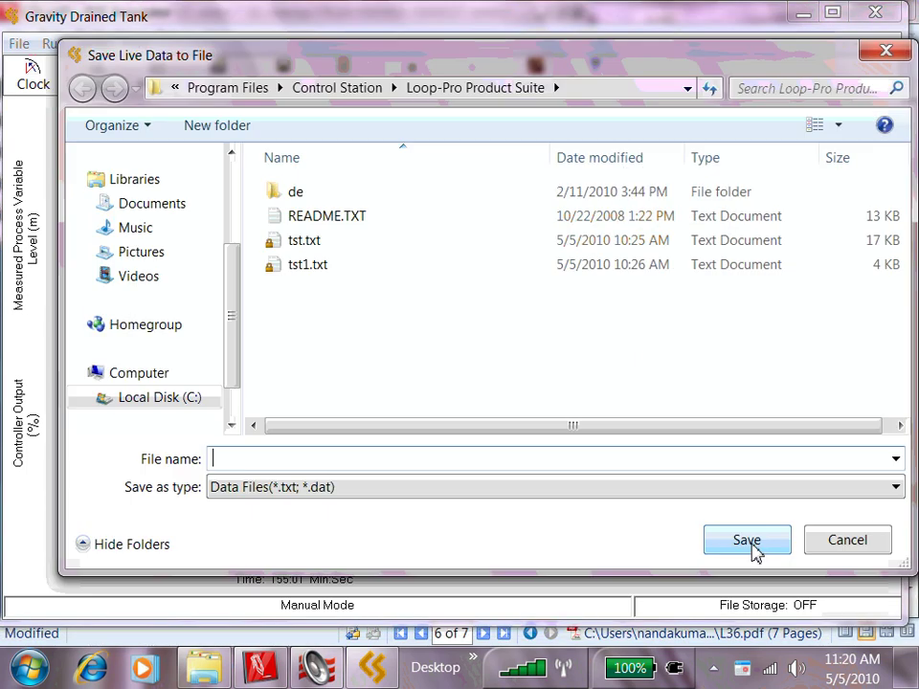
{"action": "double_click", "coordinate": [305, 240]}
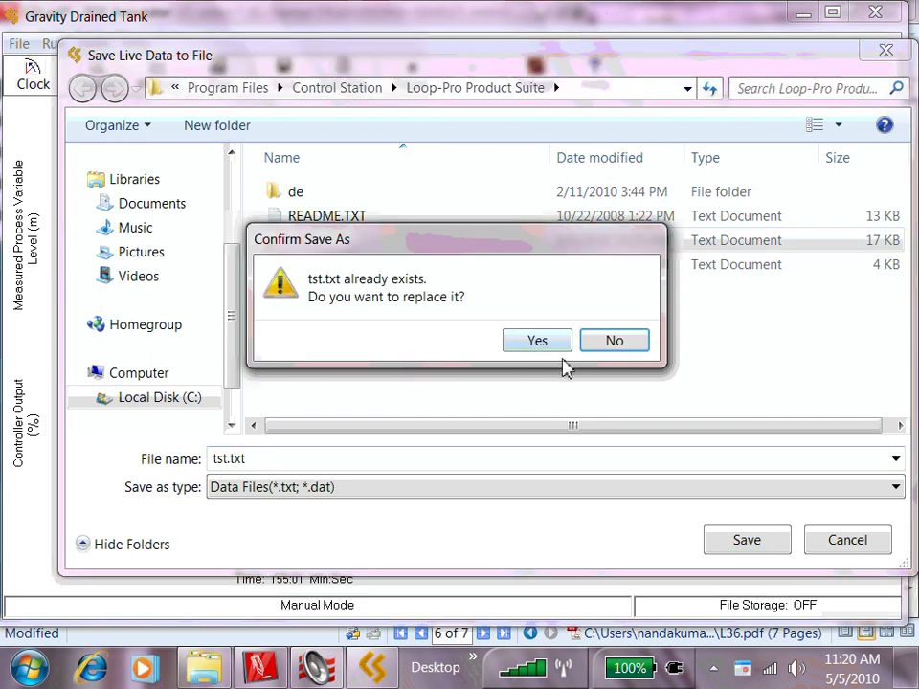
{"action": "left_click", "coordinate": [553, 348]}
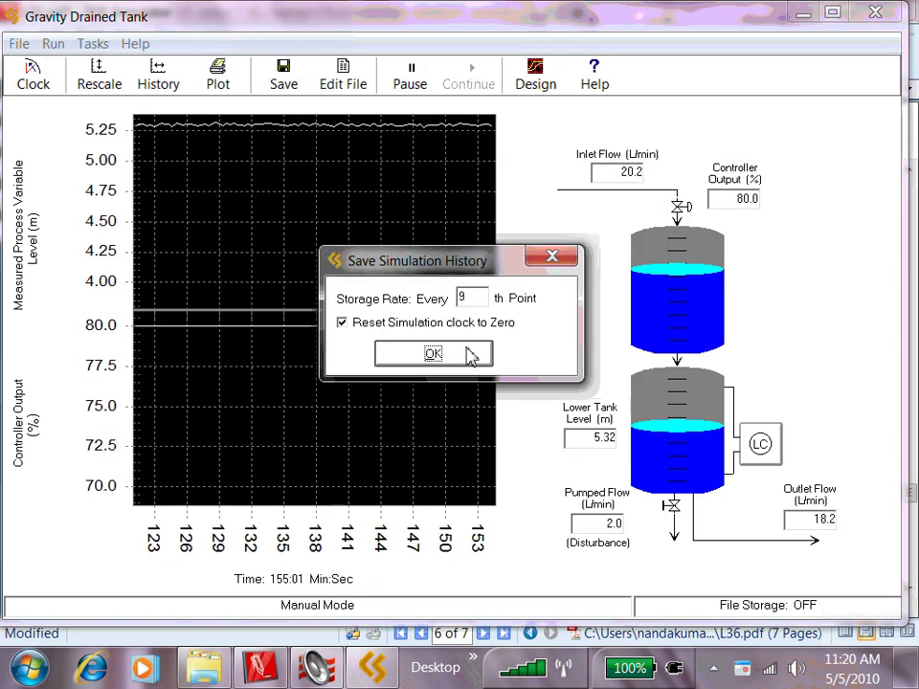
{"action": "left_click", "coordinate": [432, 354]}
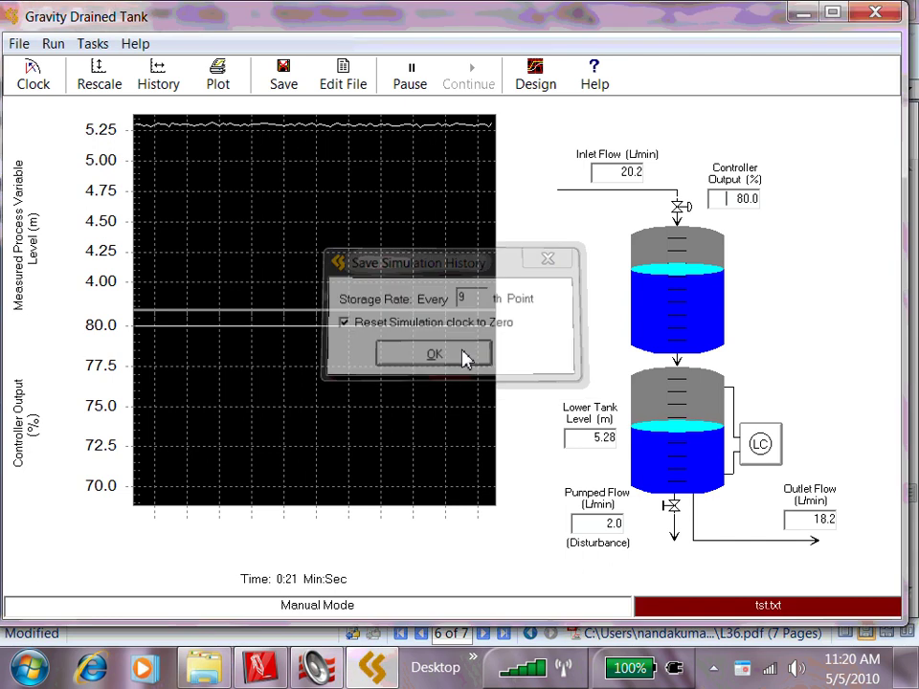
Step controller output from 80 back to 70% and stop saving data once the level settles.
{"action": "left_click", "coordinate": [742, 205]}
{"action": "double_click", "coordinate": [744, 203]}
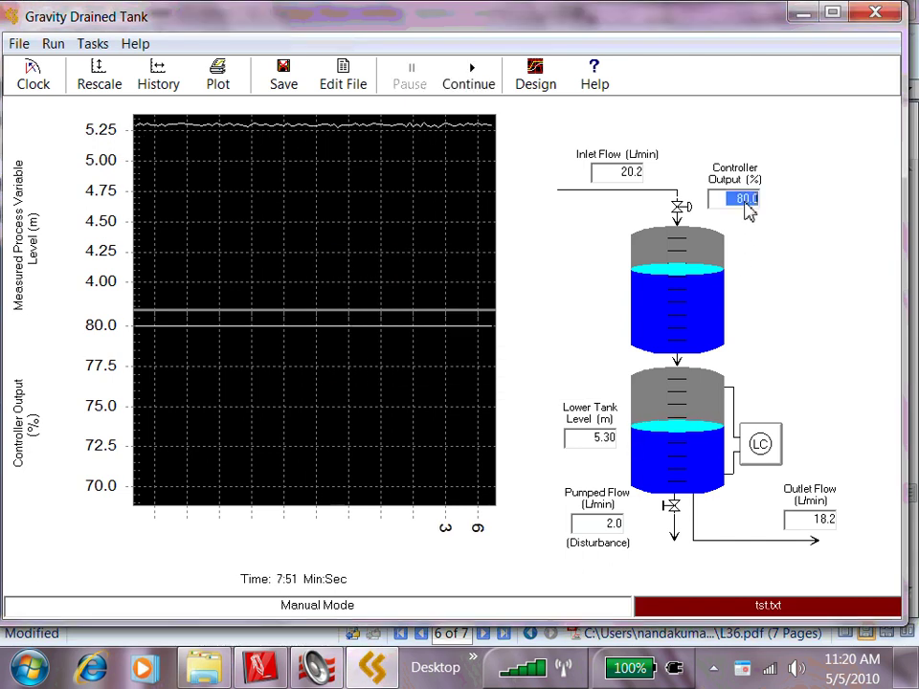
{"action": "type", "text": "70"}
{"action": "key", "text": "Return"}
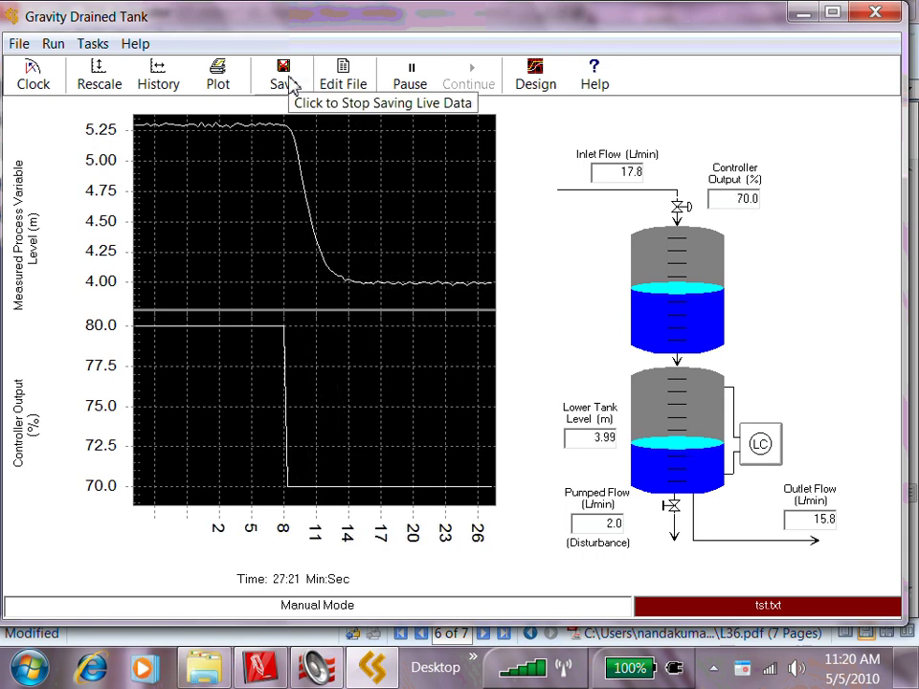
{"action": "left_click", "coordinate": [283, 77]}
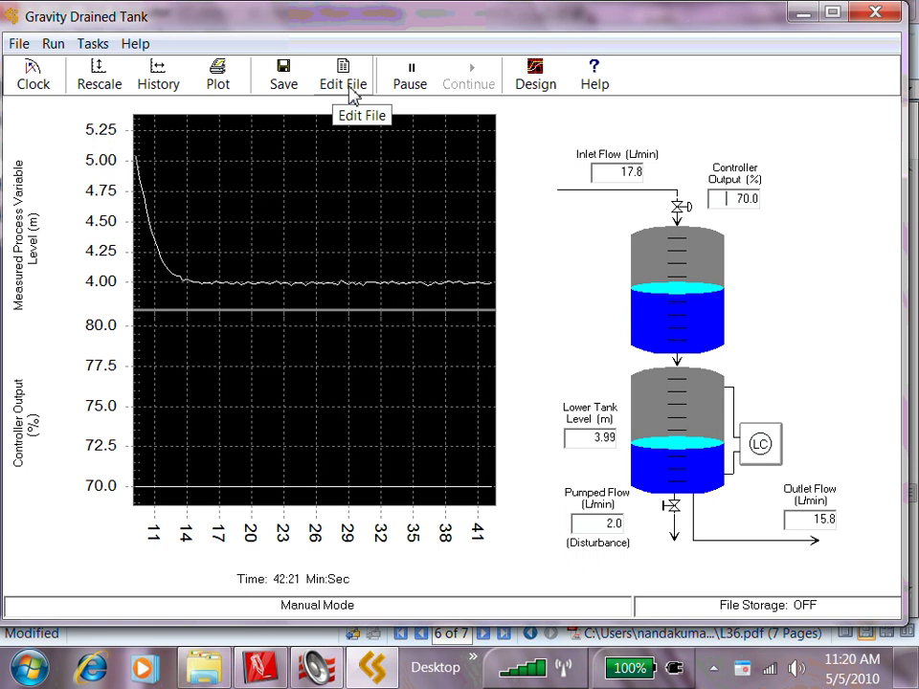
Open Design Tools at the top-left and bring up the Select Model dialog.
{"action": "left_click", "coordinate": [535, 85]}
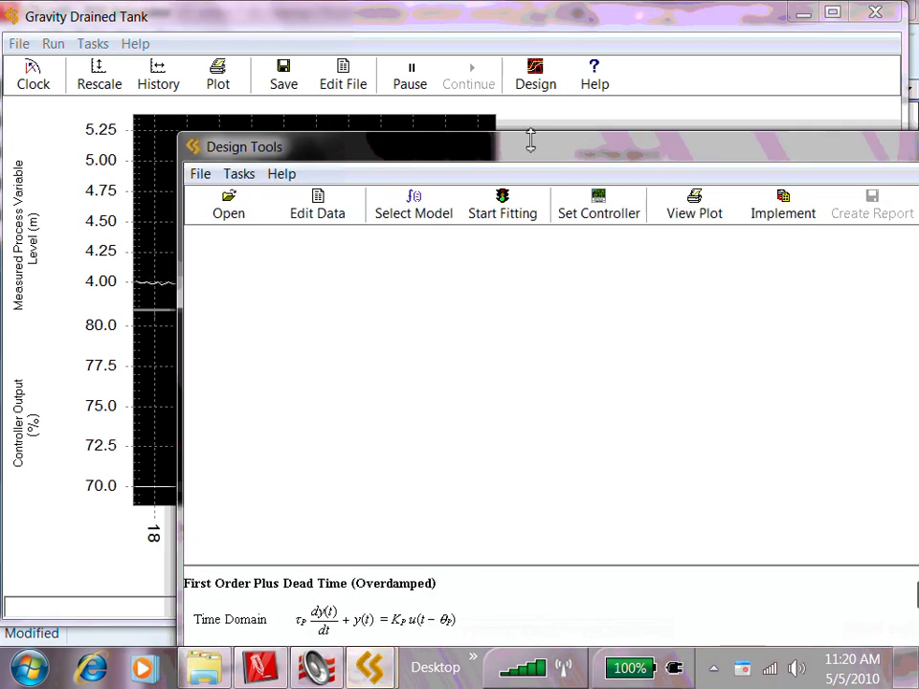
{"action": "left_click_drag", "start_coordinate": [533, 154], "coordinate": [430, 76]}
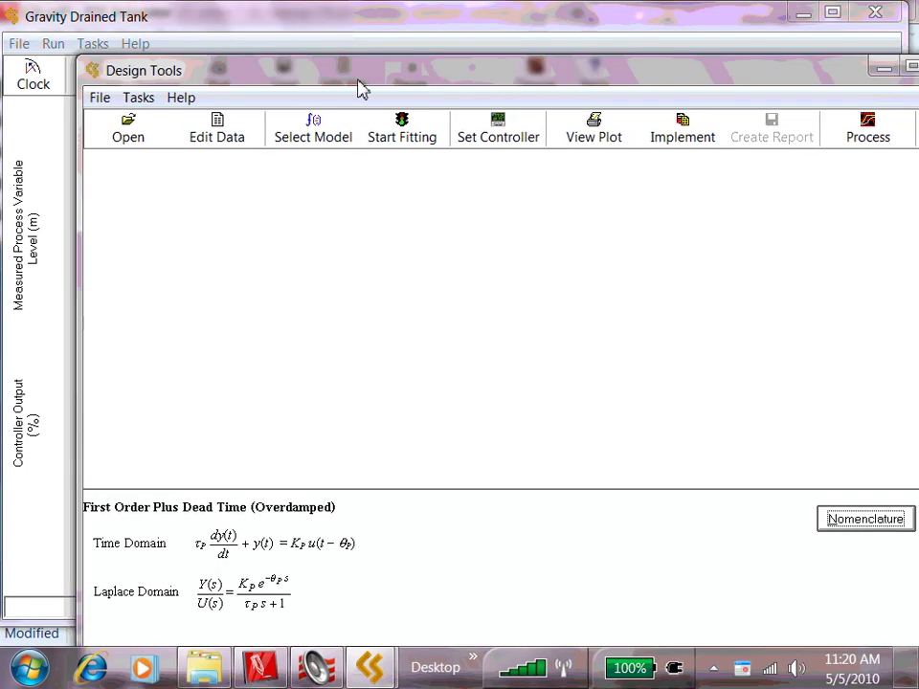
{"action": "left_click_drag", "start_coordinate": [298, 74], "coordinate": [253, 28]}
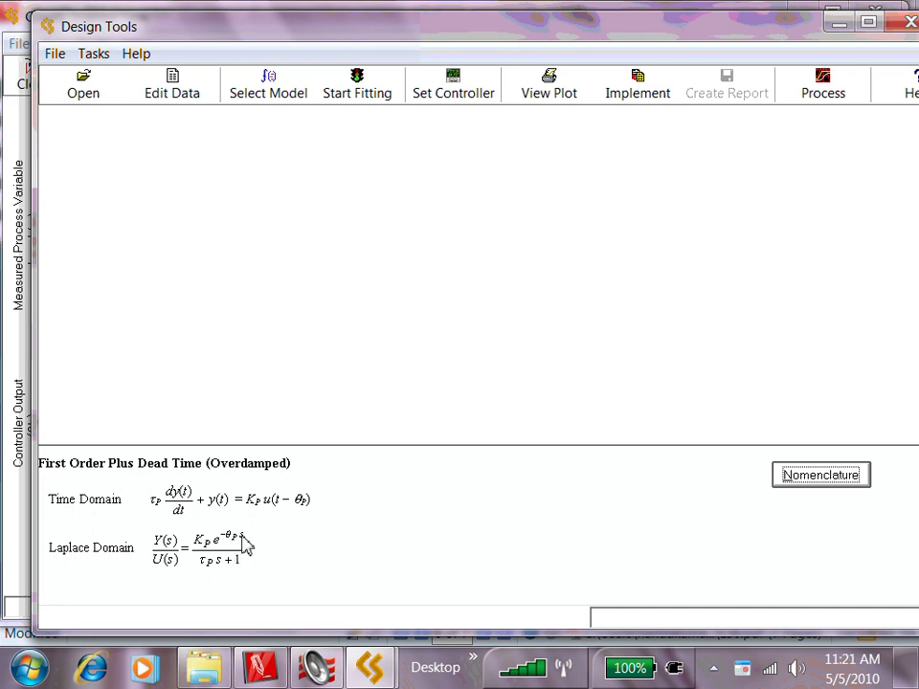
{"action": "left_click", "coordinate": [279, 91]}
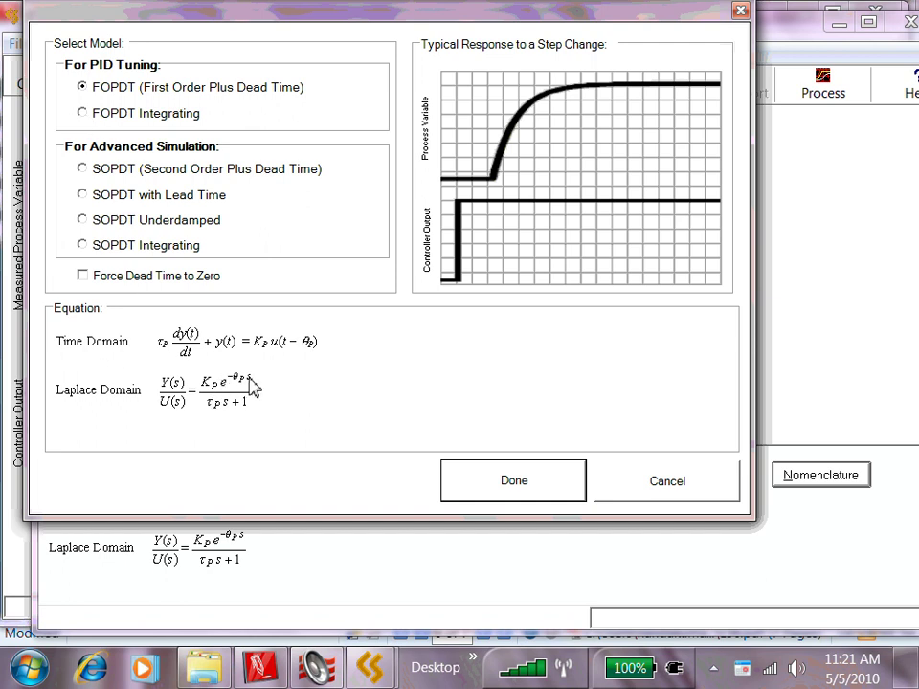
Preview FOPDT Integrating, SOPDT and SOPDT with Lead models, then confirm FOPDT.
{"action": "left_click", "coordinate": [82, 113]}
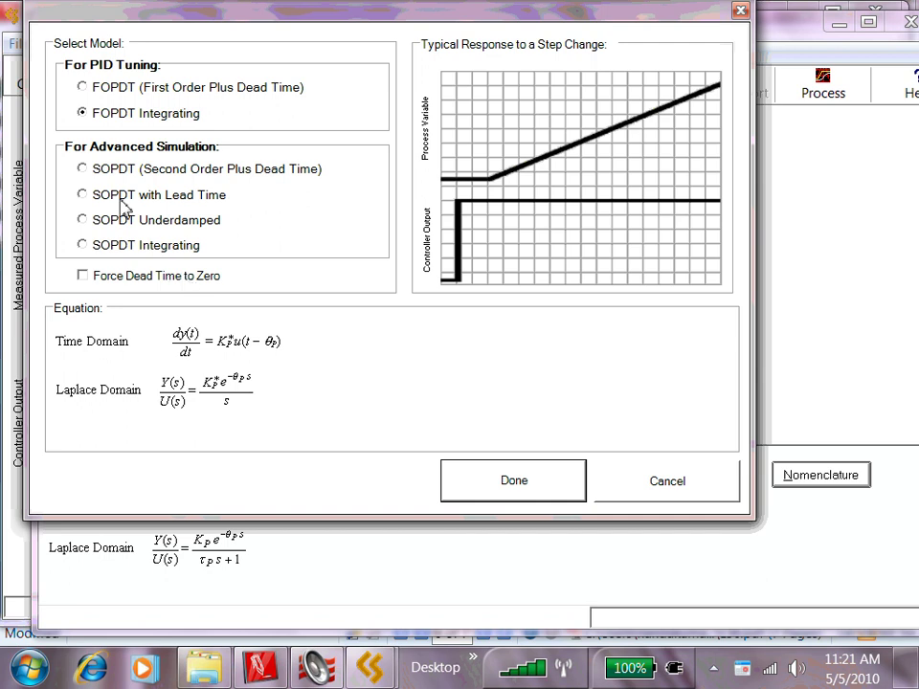
{"action": "left_click", "coordinate": [84, 168]}
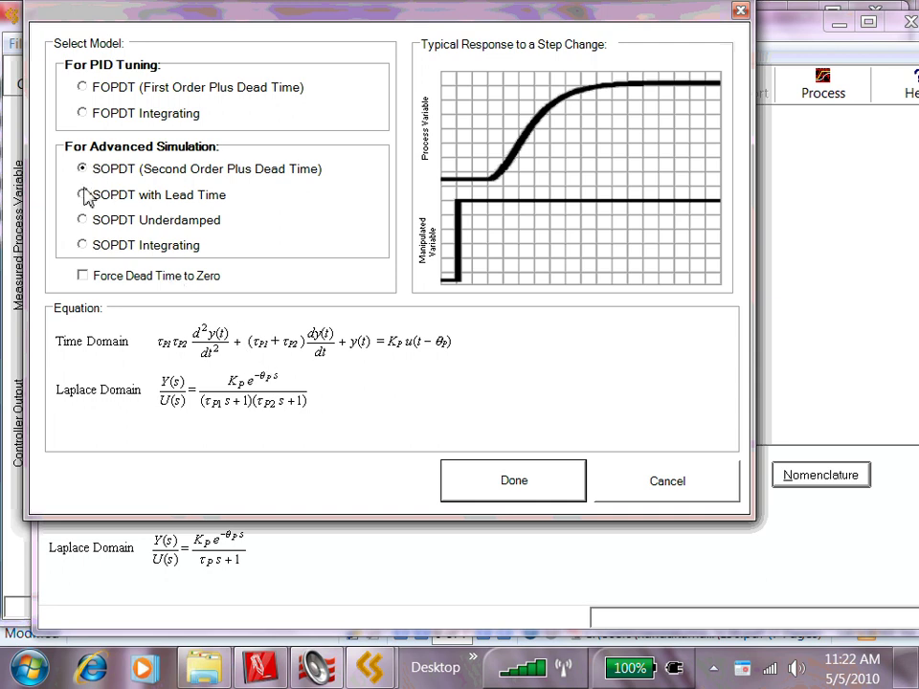
{"action": "left_click", "coordinate": [84, 195]}
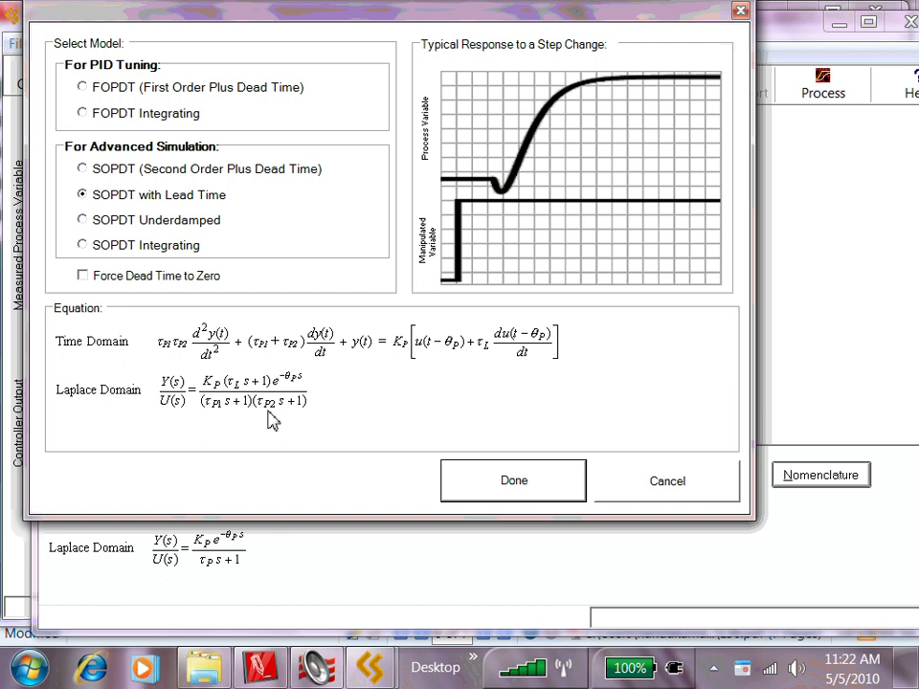
{"action": "left_click", "coordinate": [82, 87]}
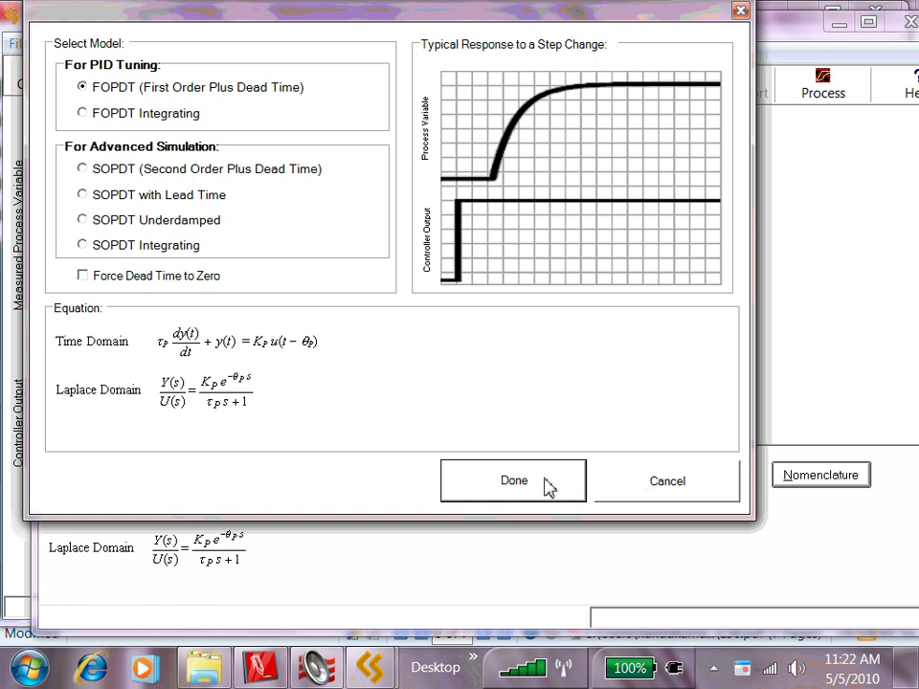
{"action": "left_click", "coordinate": [514, 481]}
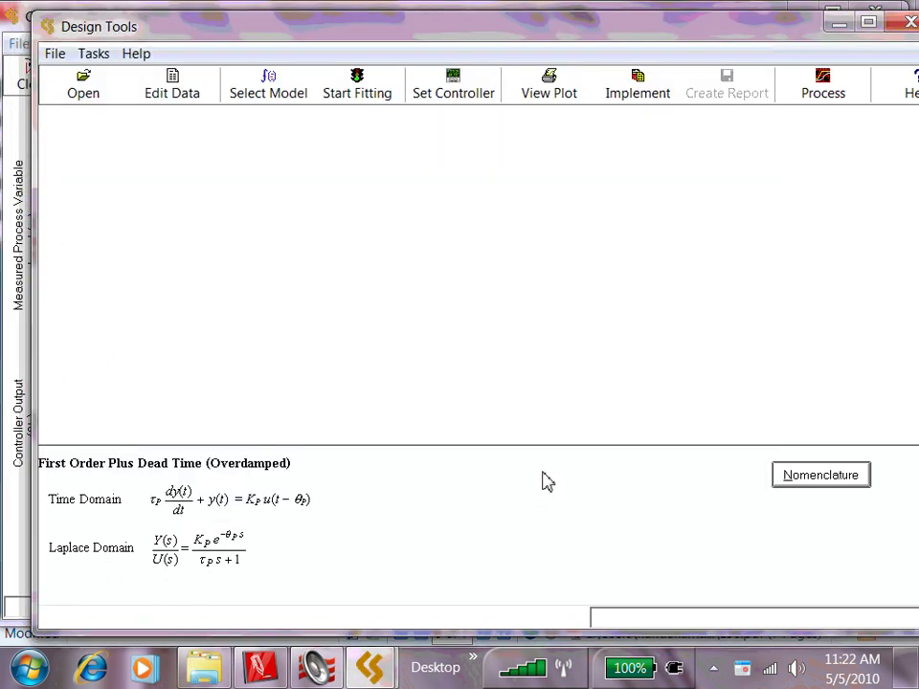
Load tst.txt as the data file for model fitting.
{"action": "left_click", "coordinate": [361, 94]}
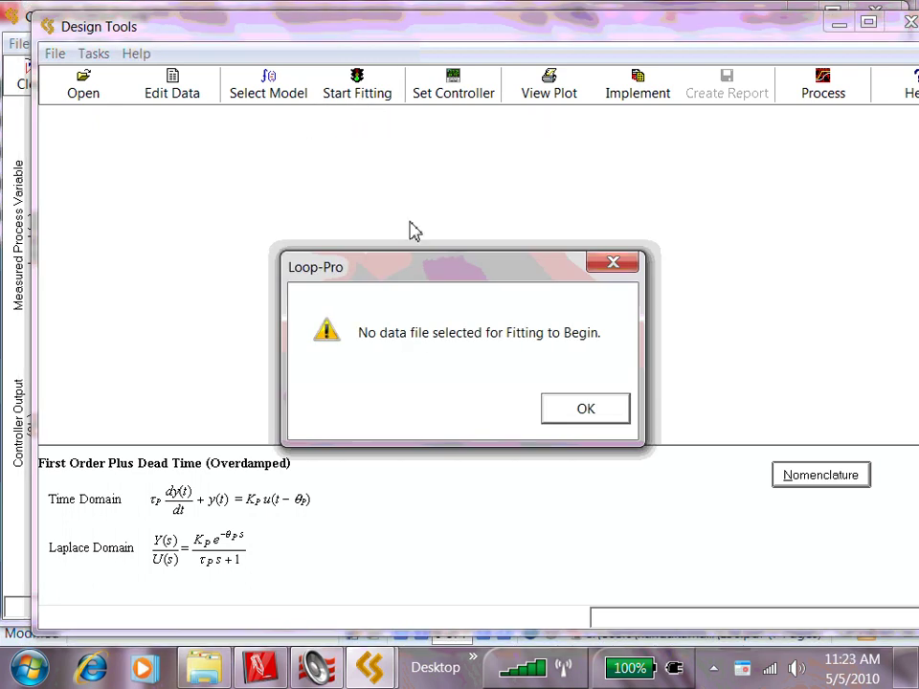
{"action": "left_click", "coordinate": [581, 412]}
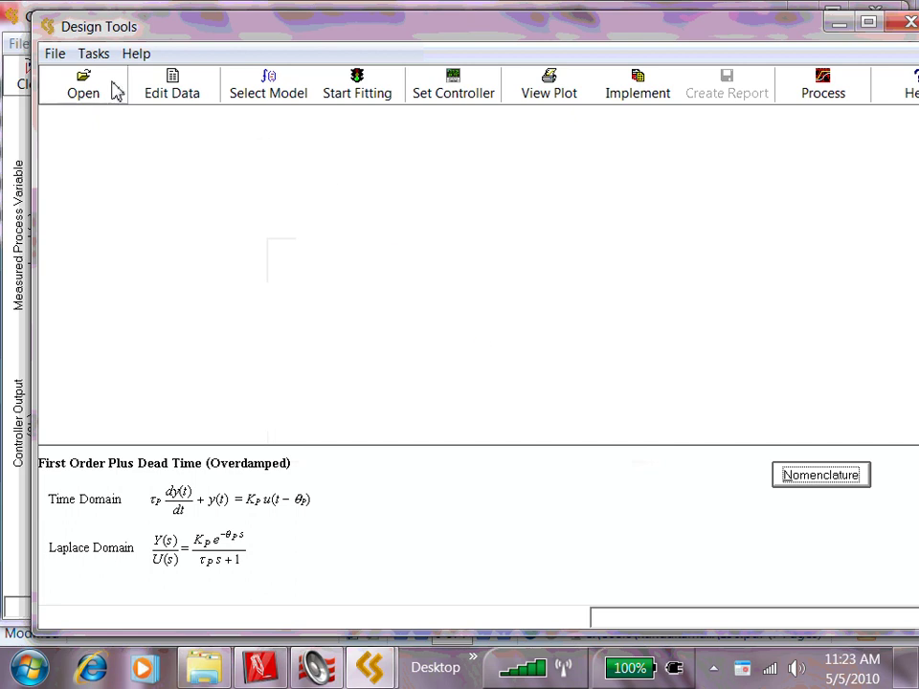
{"action": "left_click", "coordinate": [66, 94]}
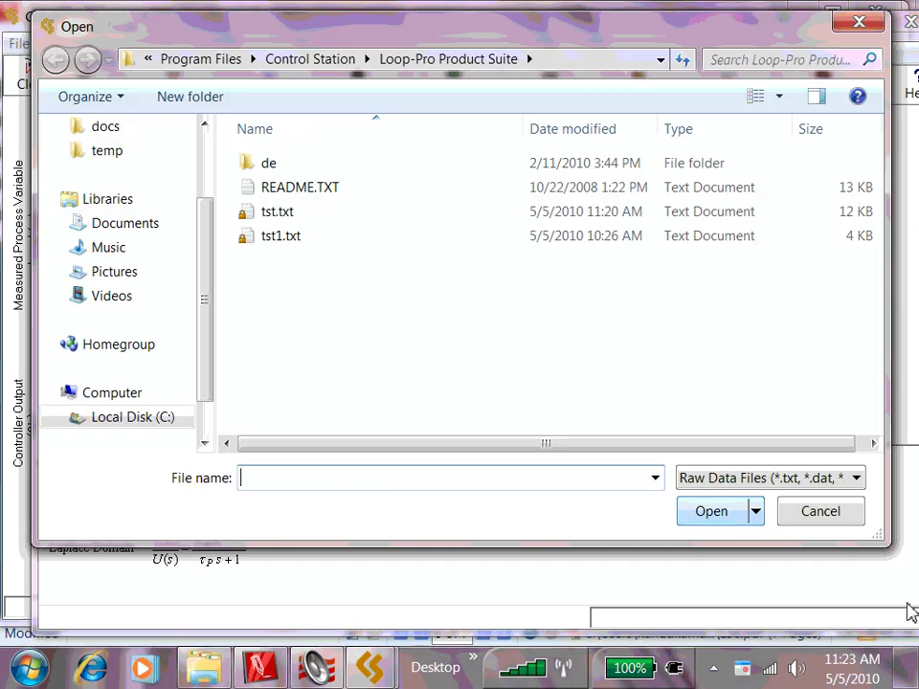
{"action": "double_click", "coordinate": [257, 213]}
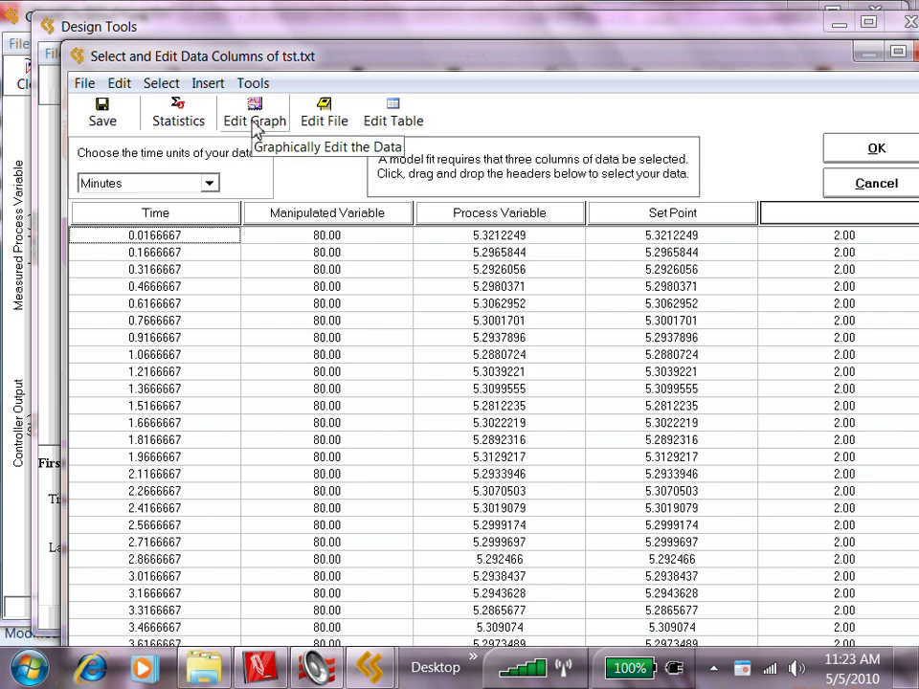
Graph the step data, move the End marker to 17.27 min, and save the bracketed data.
{"action": "left_click", "coordinate": [255, 129]}
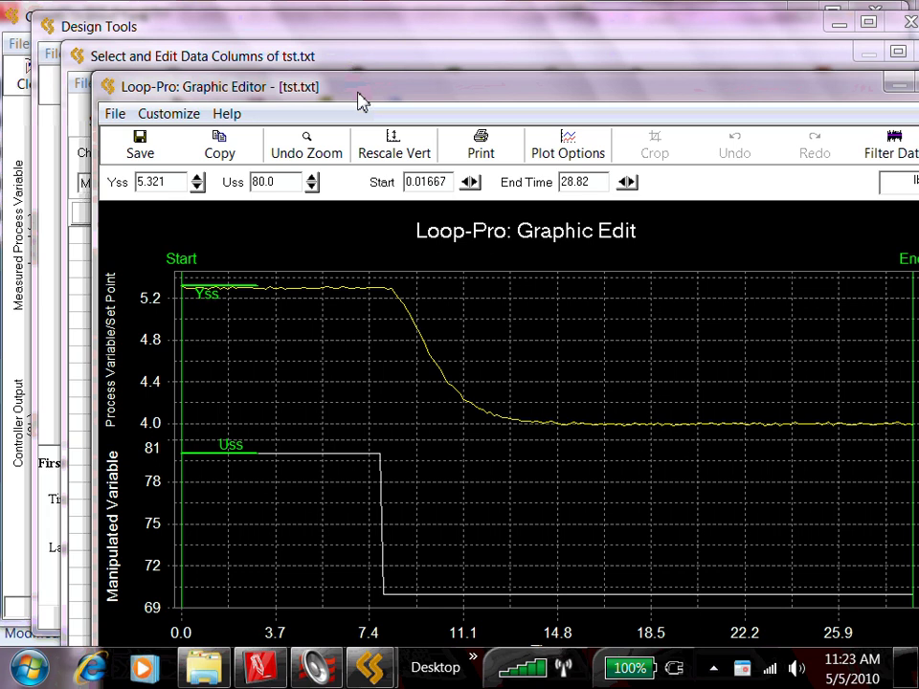
{"action": "left_click_drag", "start_coordinate": [350, 90], "coordinate": [305, 65]}
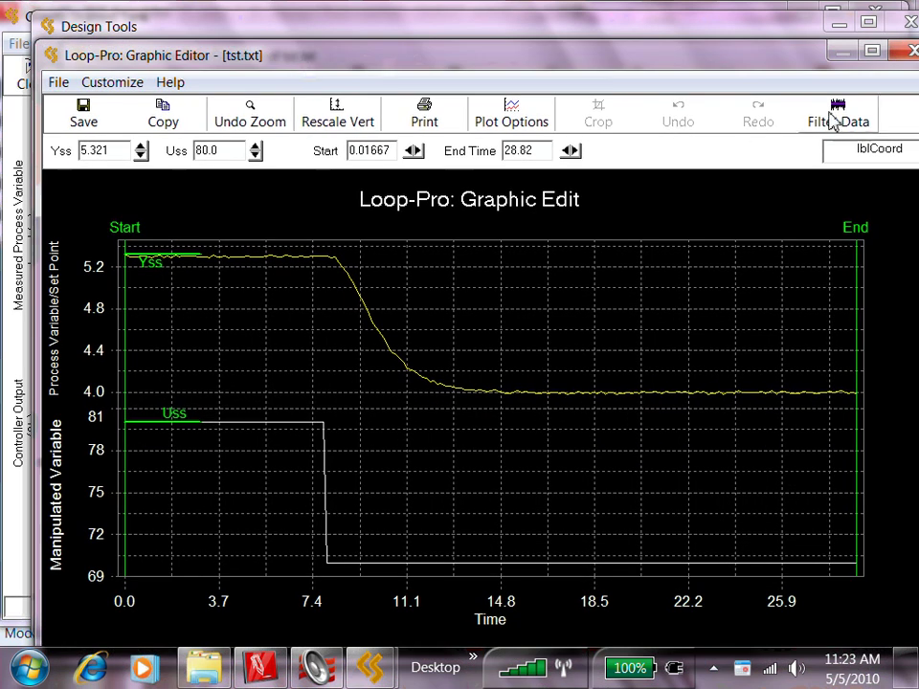
{"action": "mouse_move", "coordinate": [861, 348]}
{"action": "left_mouse_down"}
{"action": "mouse_move", "coordinate": [855, 297]}
{"action": "mouse_move", "coordinate": [566, 289]}
{"action": "mouse_move", "coordinate": [564, 281]}
{"action": "left_mouse_up"}
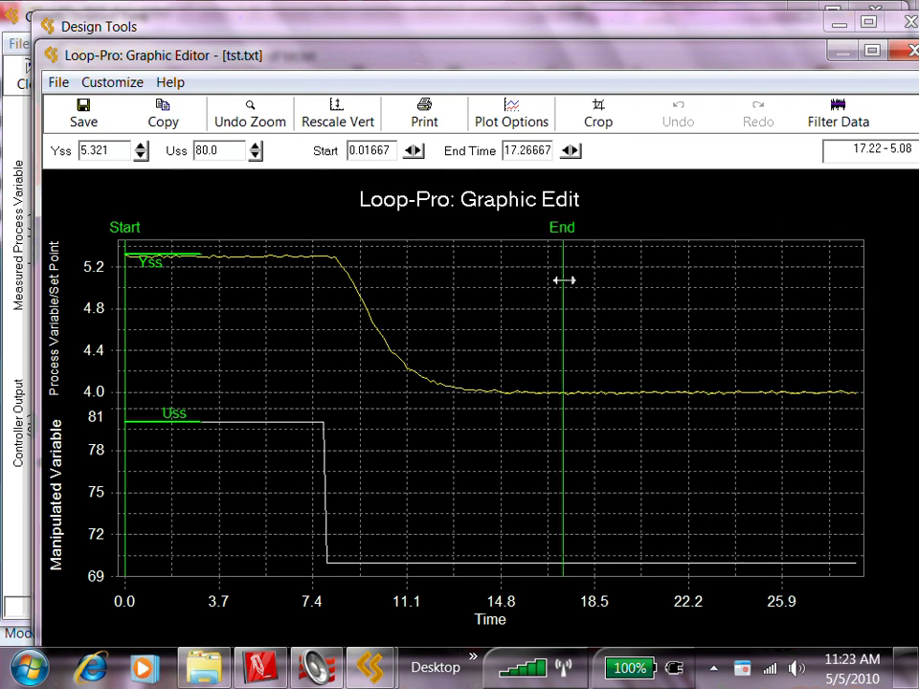
{"action": "left_click", "coordinate": [95, 120]}
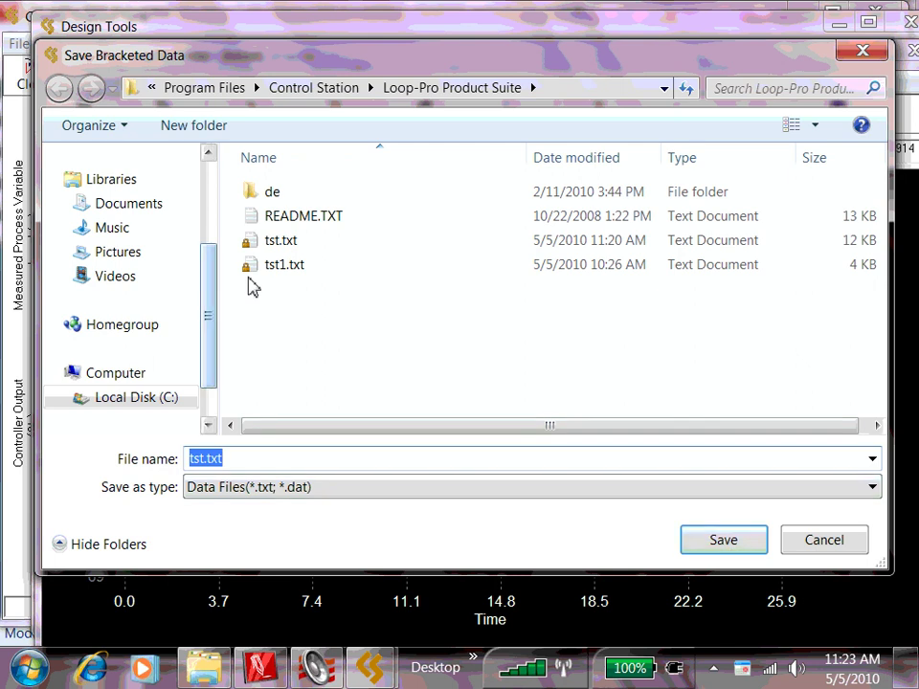
Overwrite tst1.txt with the trimmed data and accept its columns in Design Tools.
{"action": "double_click", "coordinate": [260, 272]}
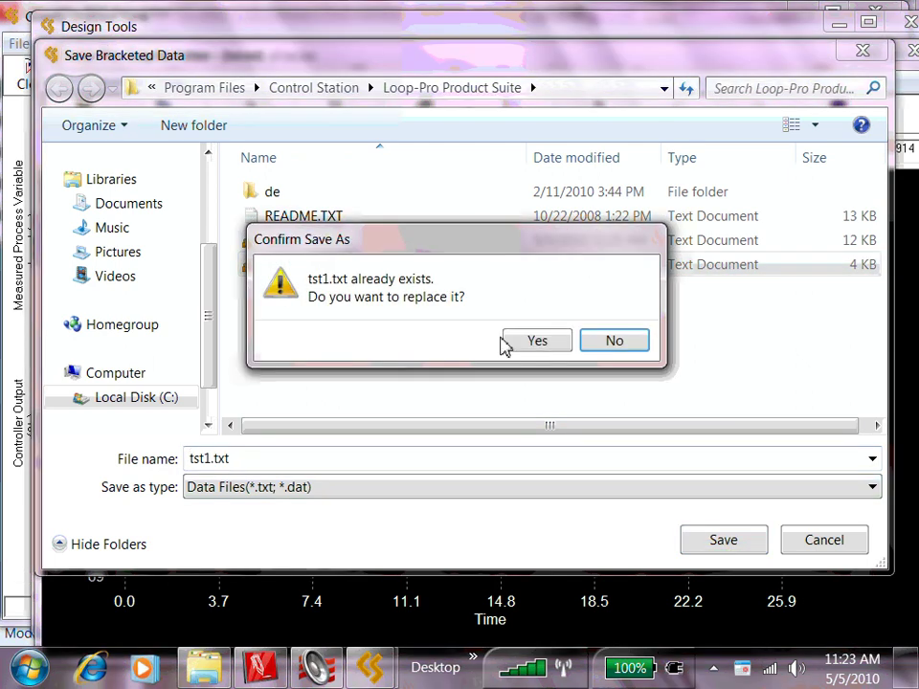
{"action": "left_click", "coordinate": [536, 341]}
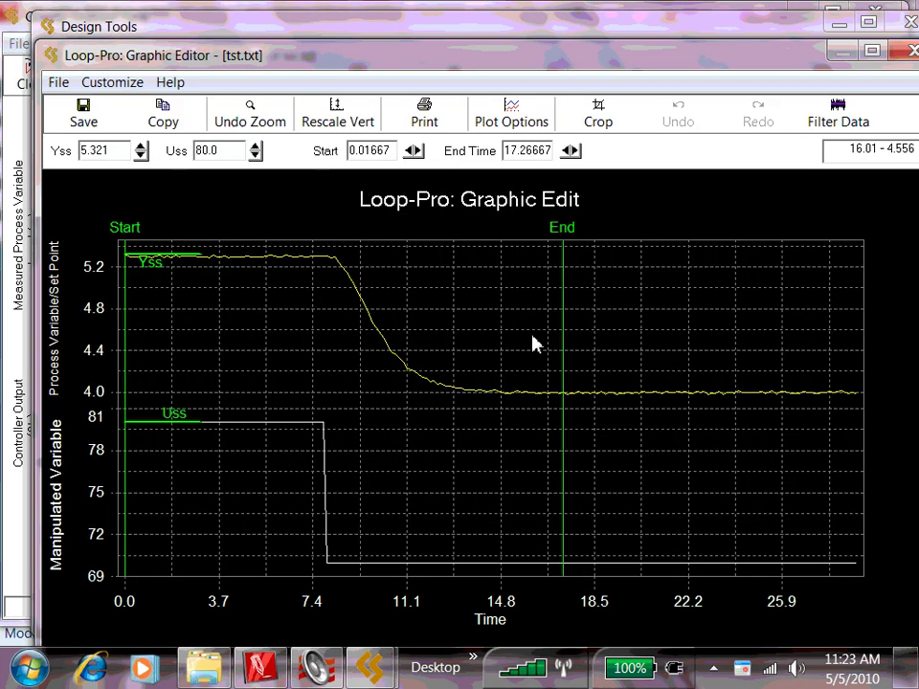
{"action": "left_click", "coordinate": [912, 54]}
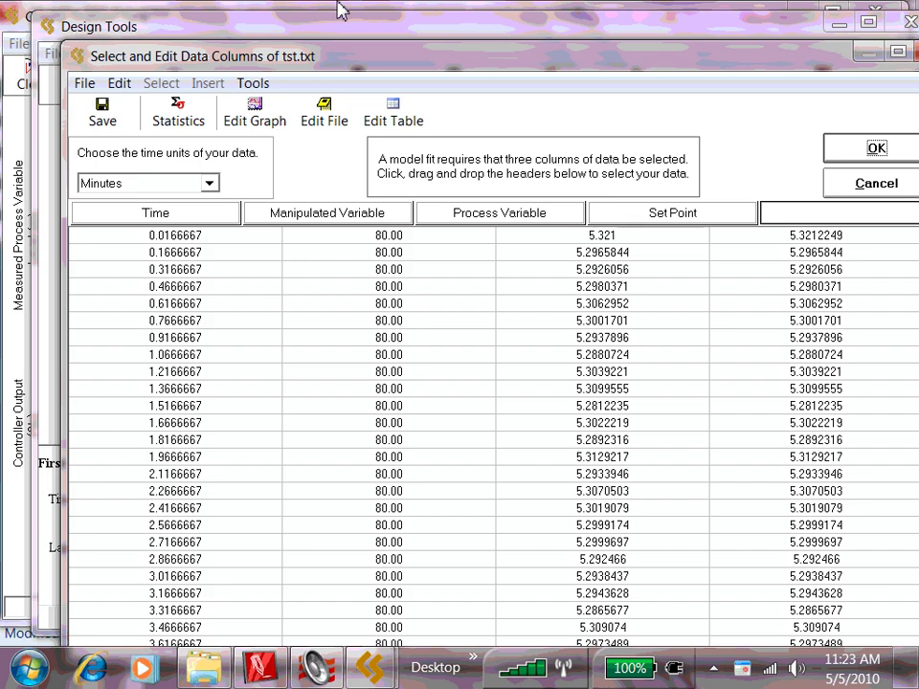
{"action": "left_click", "coordinate": [887, 151]}
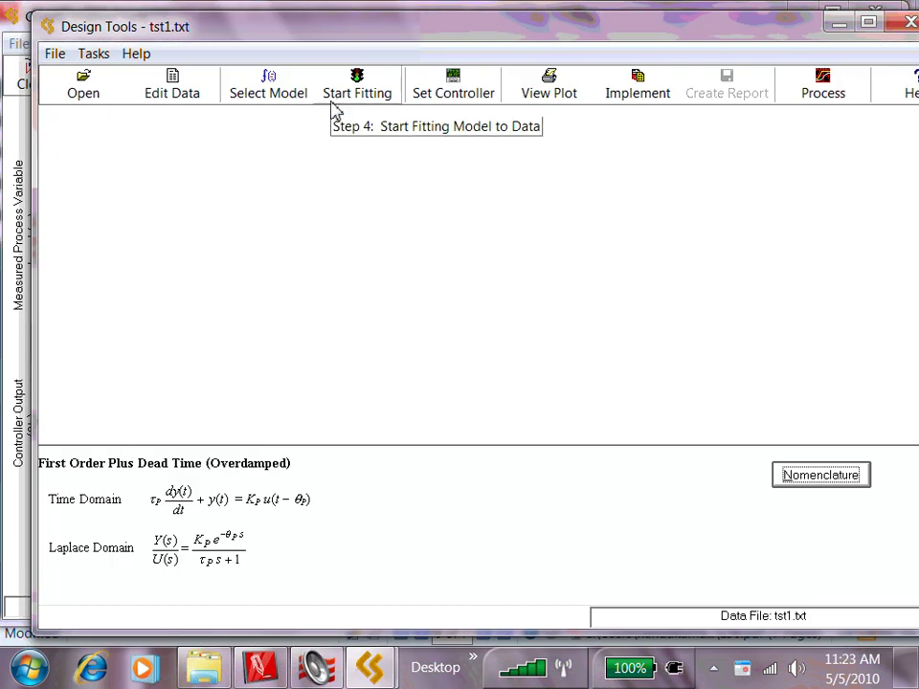
Fit the FOPDT model, then reduce dead time to 0.451 min and raise gain to 0.1727.
{"action": "left_click", "coordinate": [354, 91]}
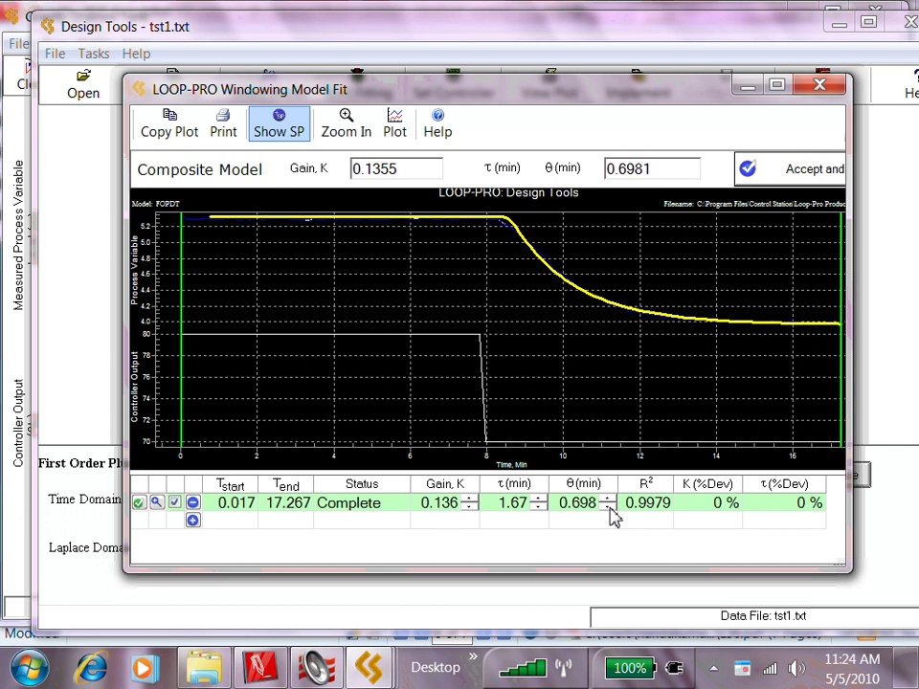
{"action": "left_click_drag", "start_coordinate": [610, 508], "coordinate": [610, 508]}
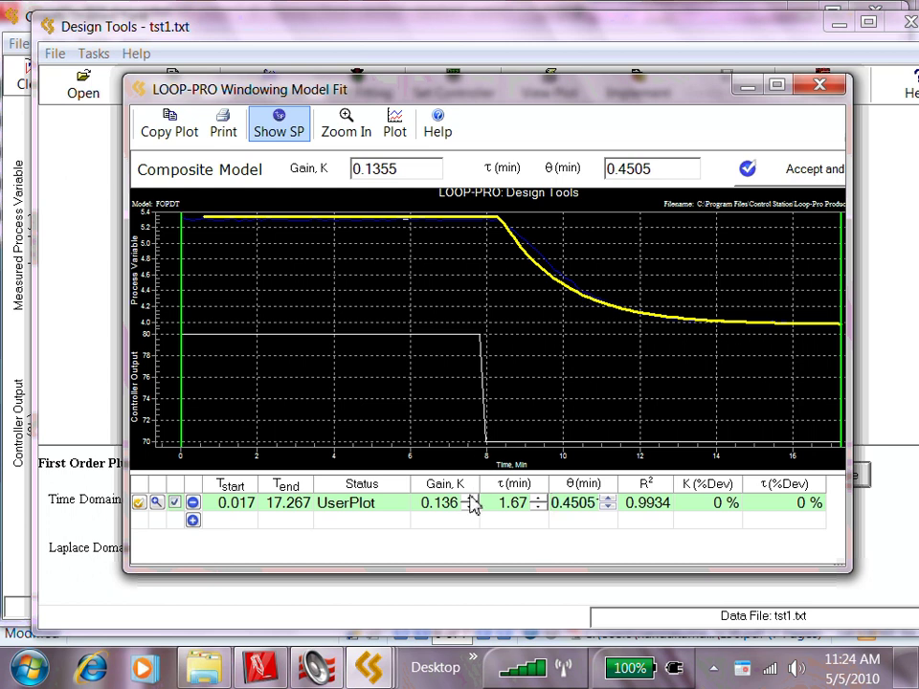
{"action": "left_click_drag", "start_coordinate": [470, 500], "coordinate": [473, 506]}
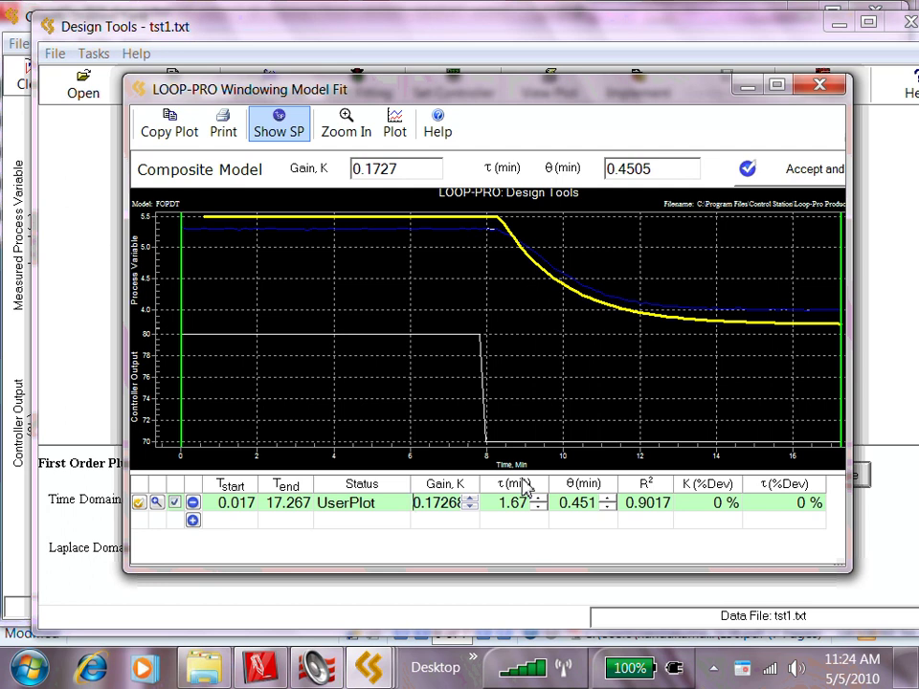
Review the IMC PI tuning (Kc 2.39, Ti 1.67 min), then close Design Tools.
{"action": "left_click", "coordinate": [821, 87]}
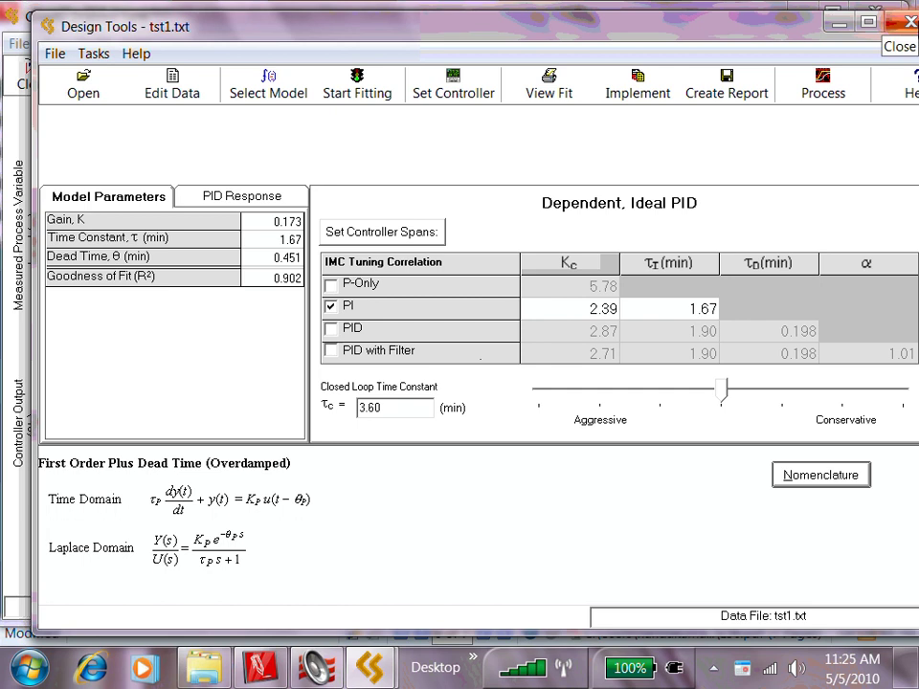
{"action": "left_click", "coordinate": [905, 30]}
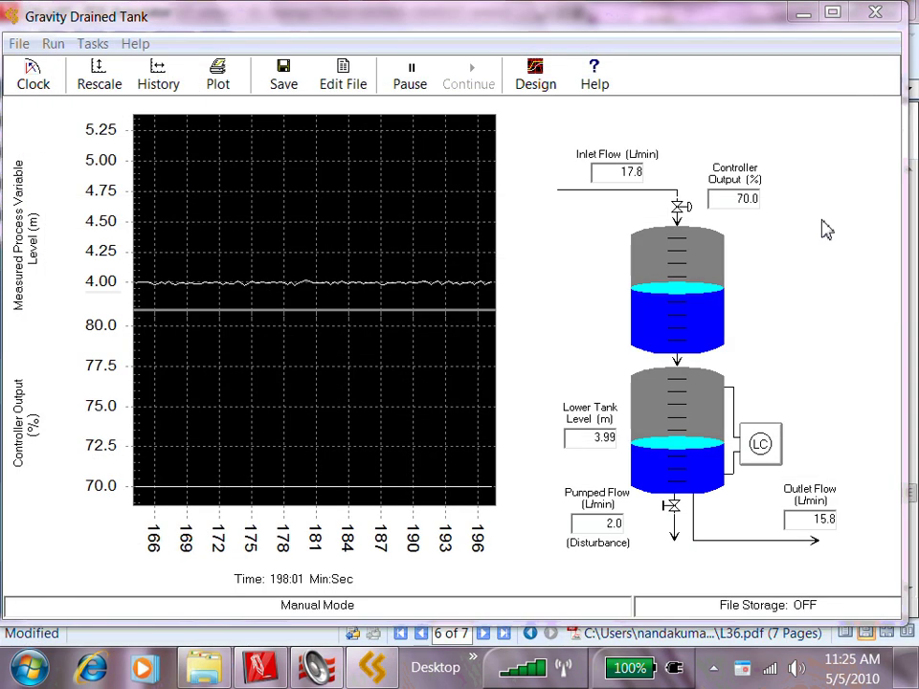
Change the LC level controller from Manual Mode to PID.
{"action": "left_click", "coordinate": [762, 444]}
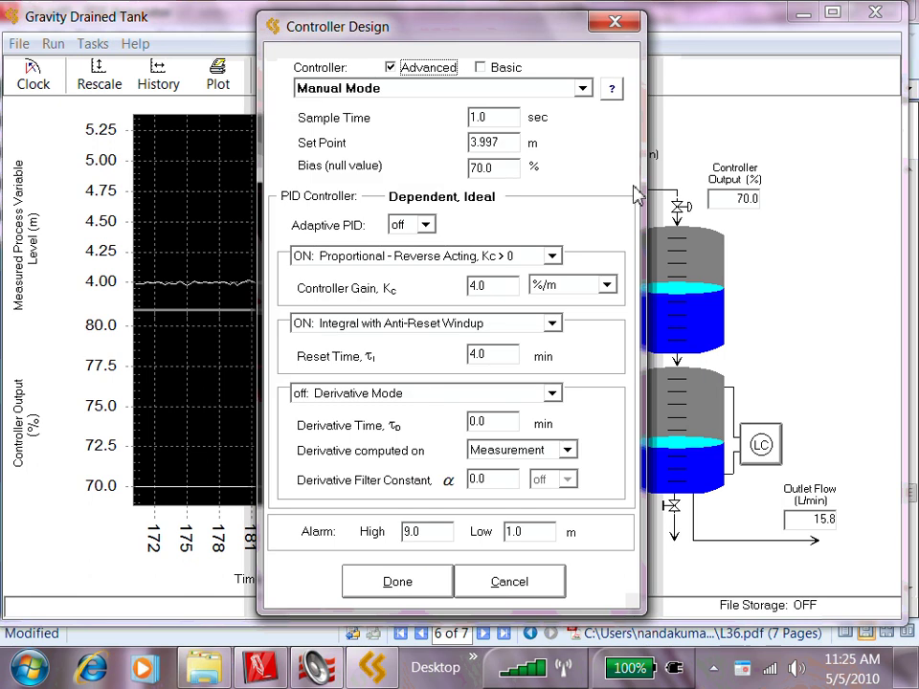
{"action": "left_click", "coordinate": [583, 89]}
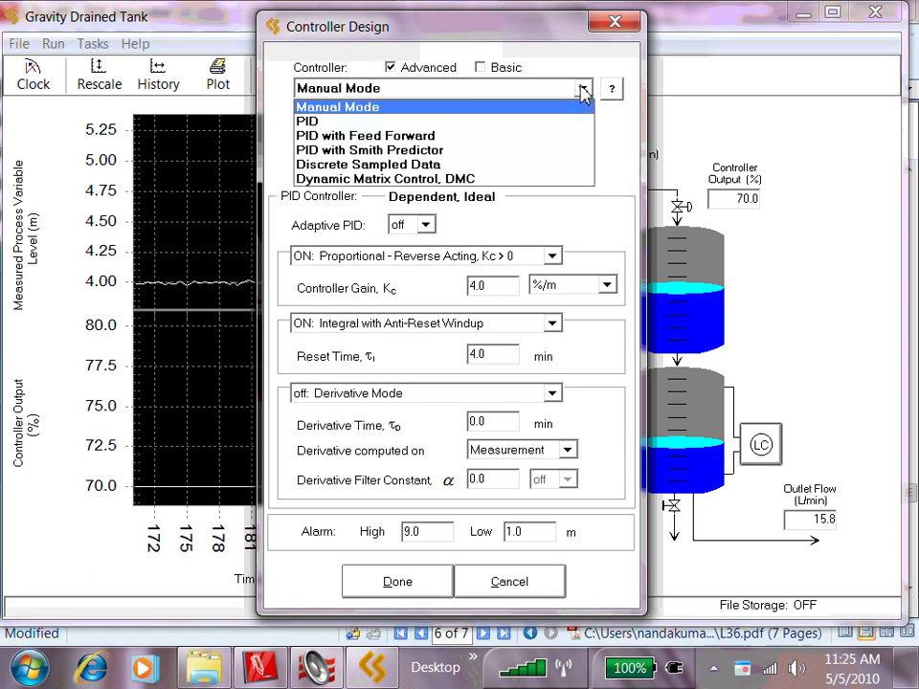
{"action": "left_click", "coordinate": [560, 127]}
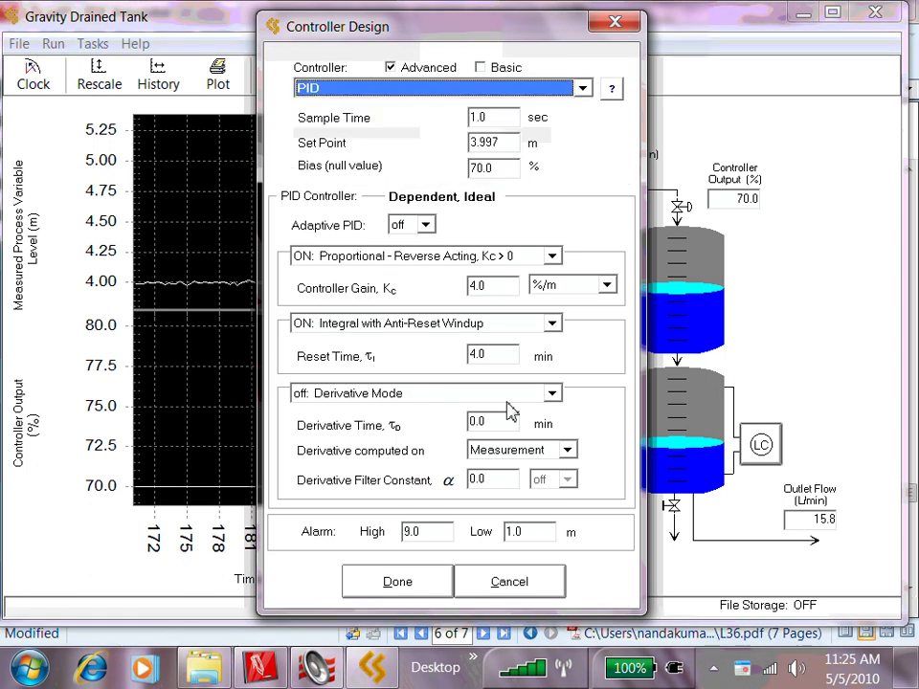
{"action": "left_click", "coordinate": [394, 582]}
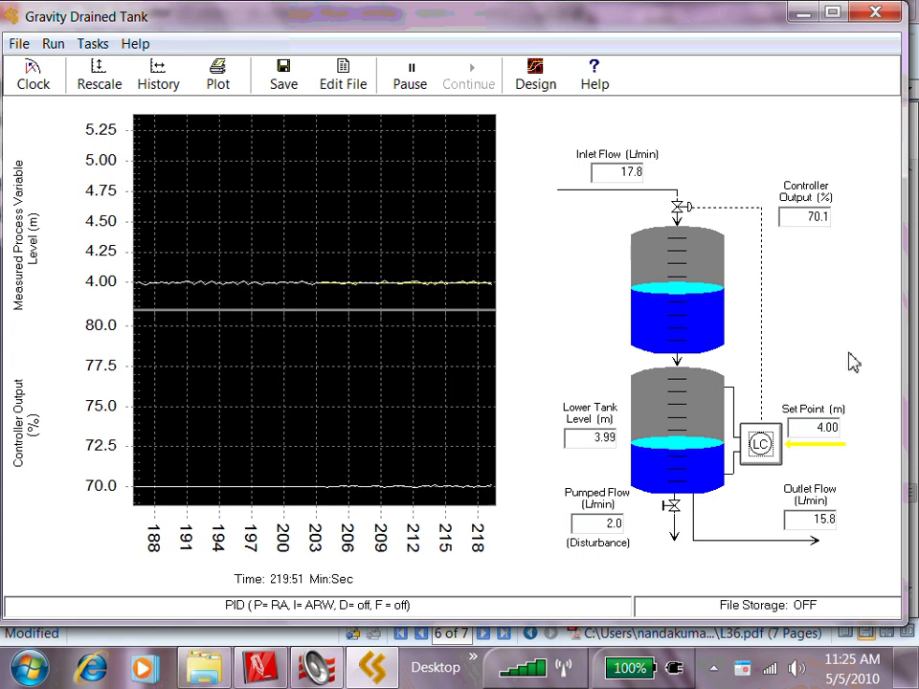
Lower the level set point to 3 m and let the level settle.
{"action": "left_click", "coordinate": [824, 428]}
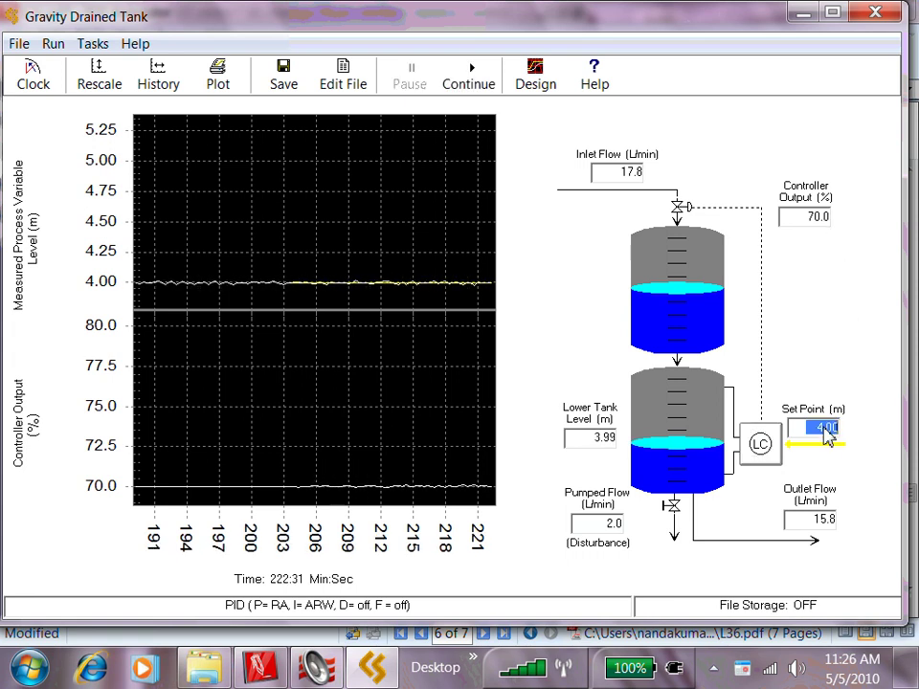
{"action": "type", "text": "3"}
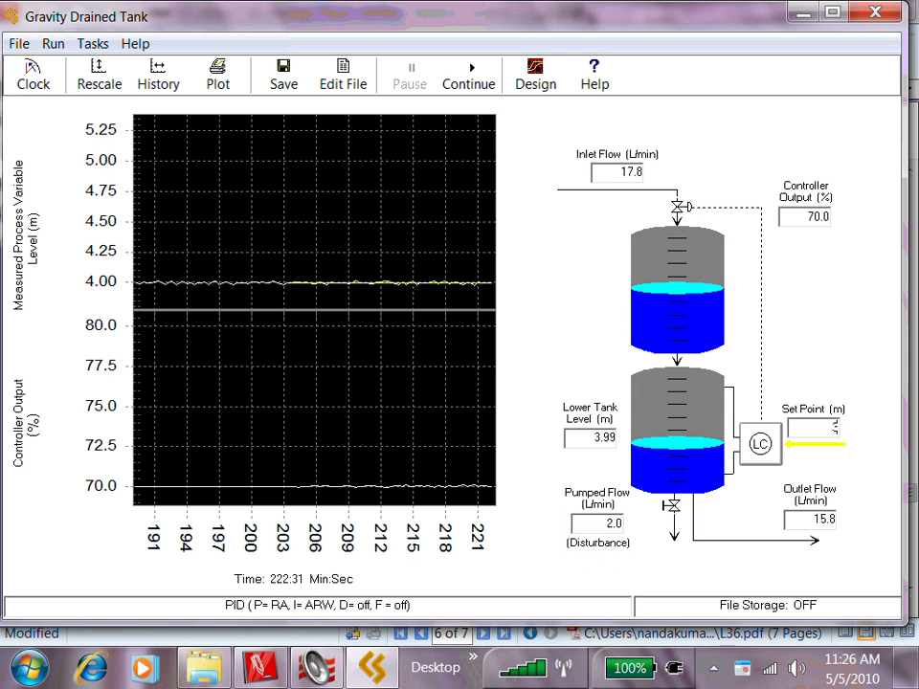
{"action": "key", "text": "Return"}
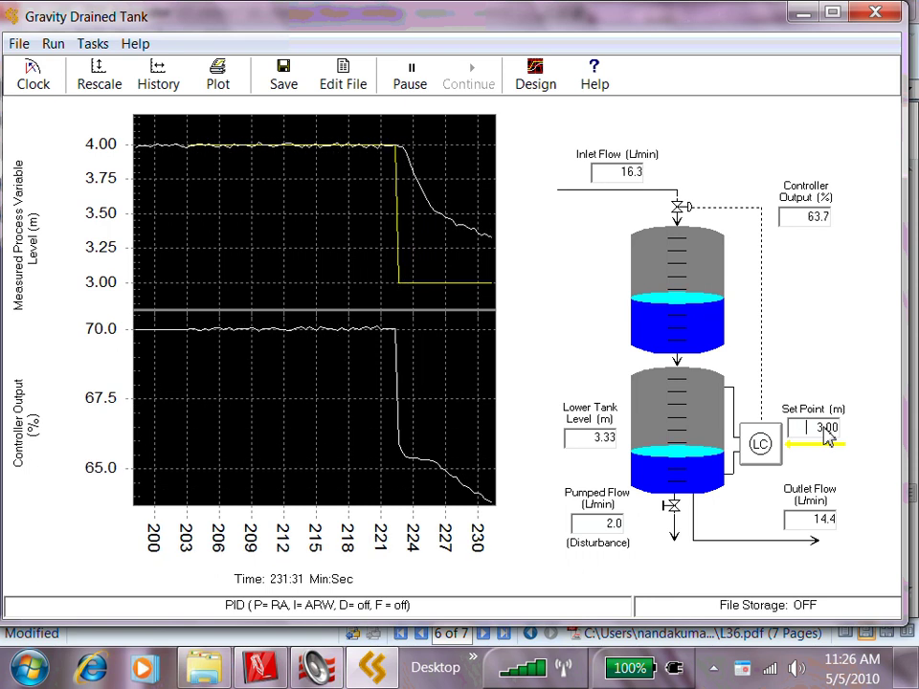
{"action": "mouse_move", "coordinate": [619, 421]}
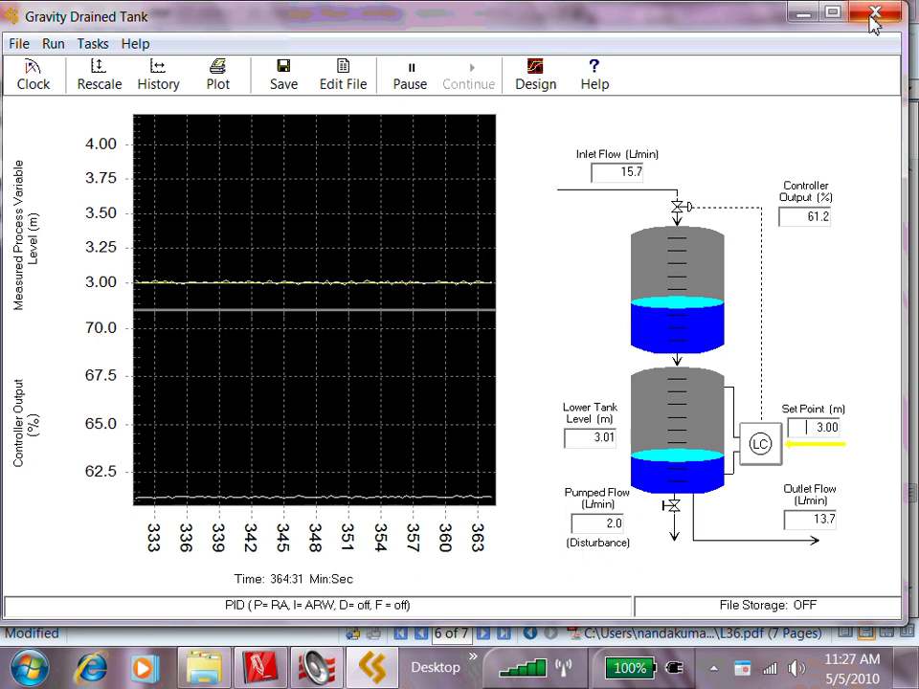
Close the Gravity Drained Tank simulation, relaunch the Gravity Drained Tanks case study, then close it again.
{"action": "left_click", "coordinate": [872, 15]}
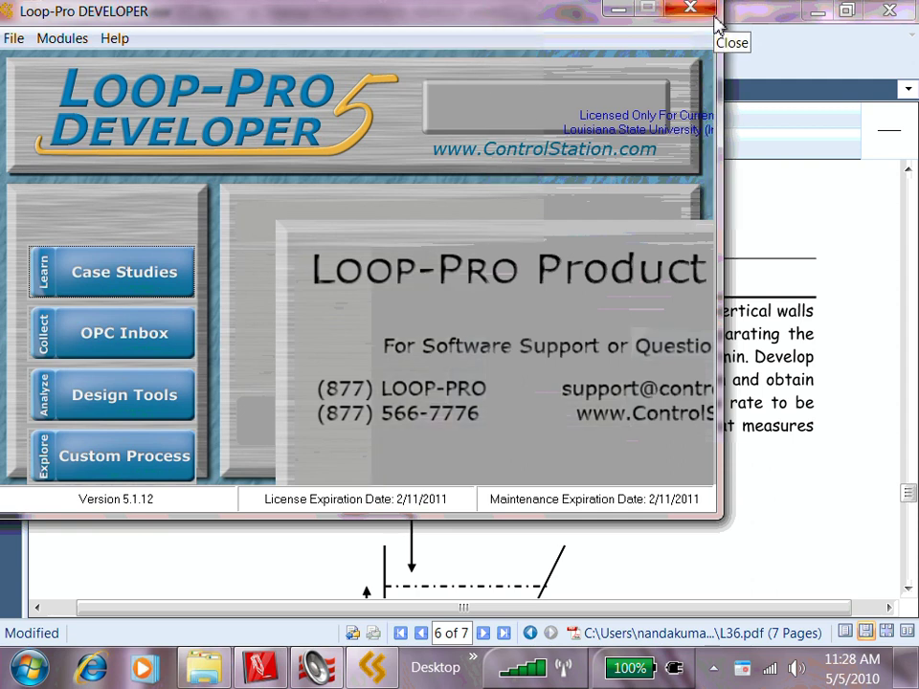
{"action": "left_click", "coordinate": [174, 287]}
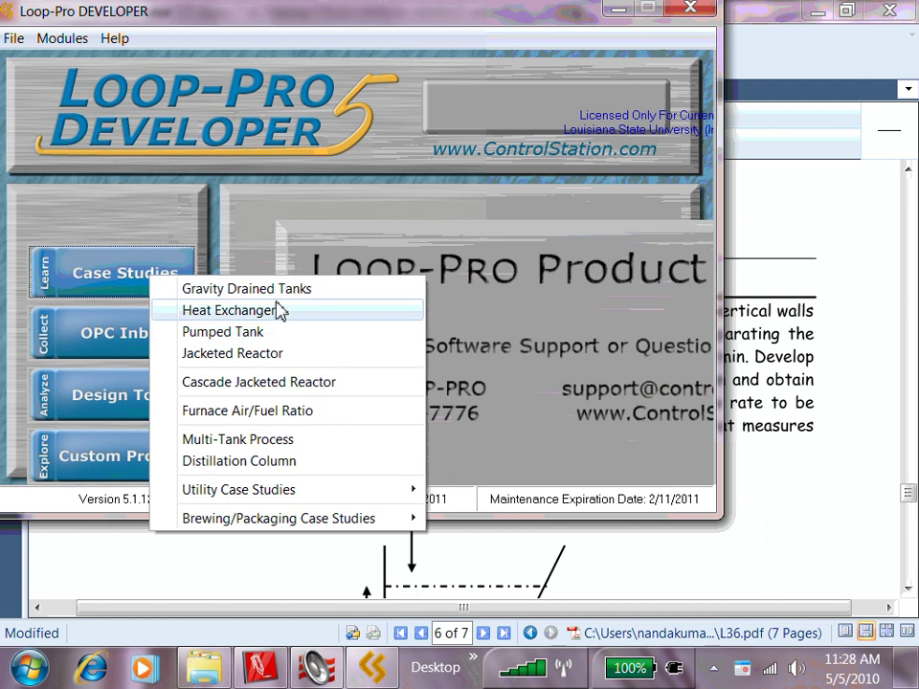
{"action": "left_click", "coordinate": [279, 298]}
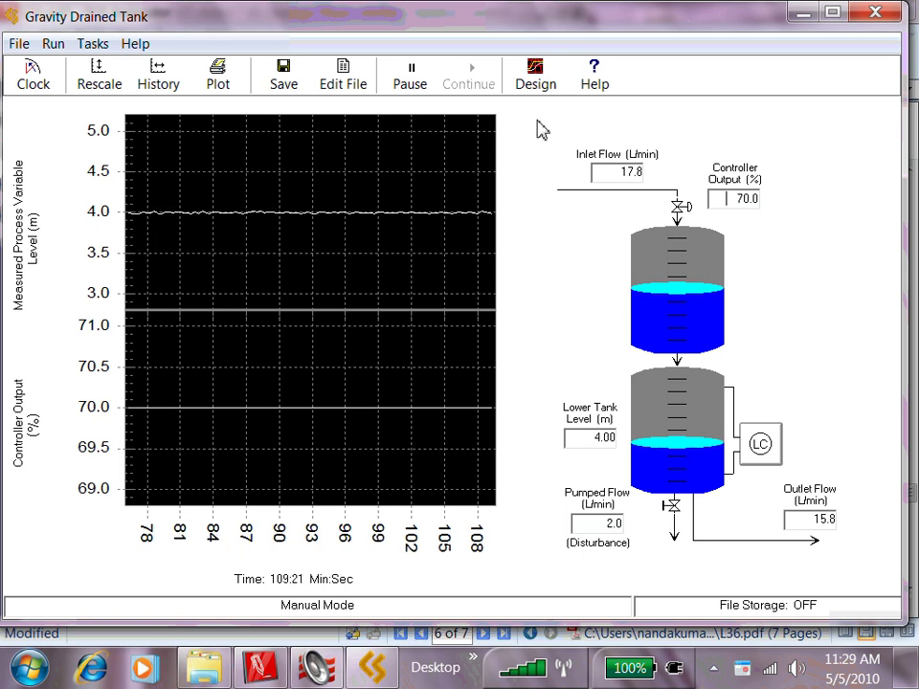
{"action": "left_click", "coordinate": [887, 15]}
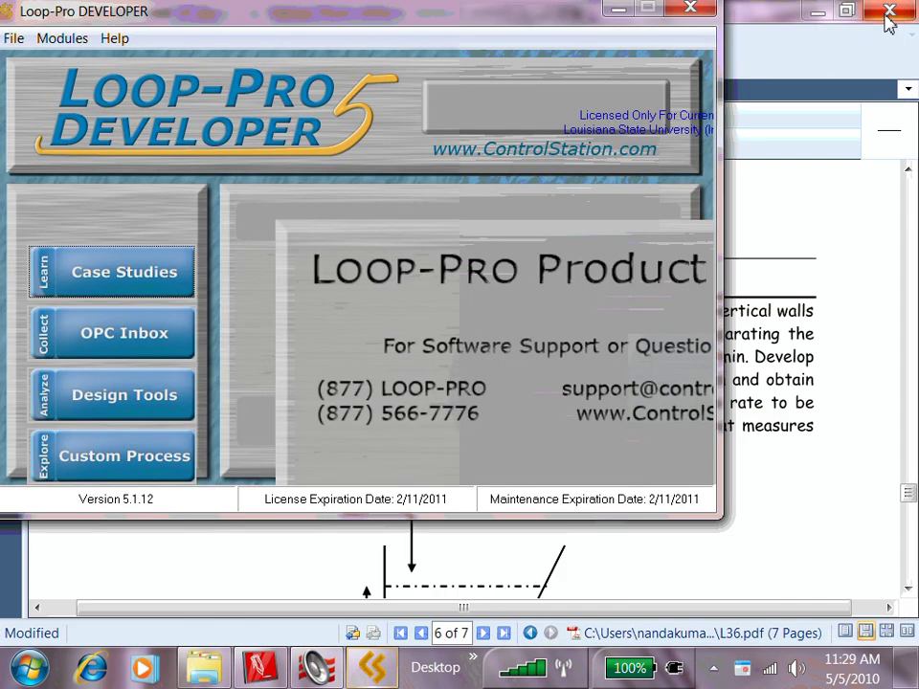
Exit Loop-Pro Developer and close L36.pdf in PDF Annotator, discarding its annotations.
{"action": "left_click", "coordinate": [693, 10]}
{"action": "left_click", "coordinate": [890, 14]}
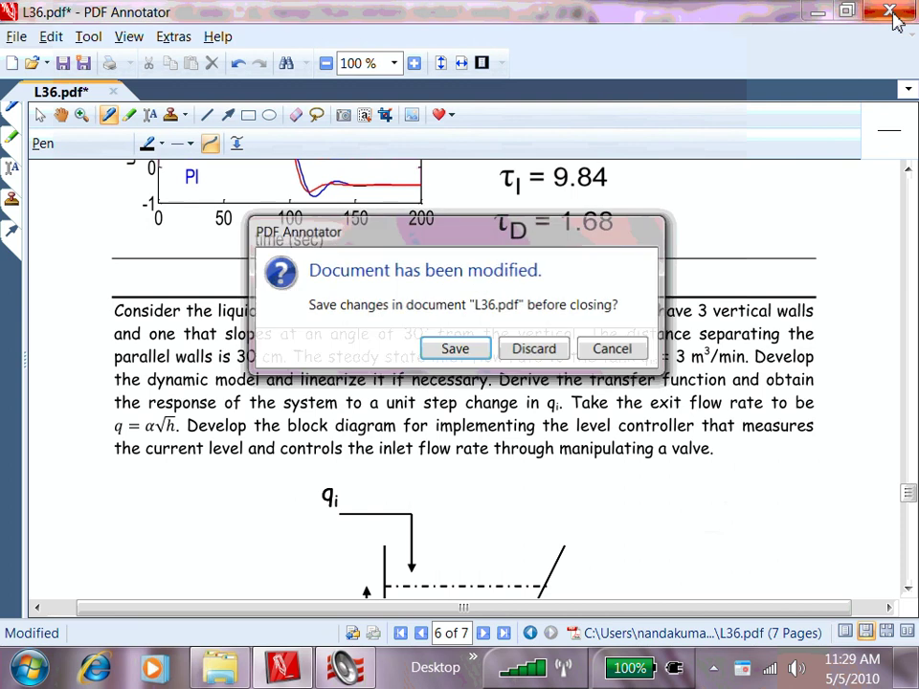
{"action": "left_click", "coordinate": [533, 350]}
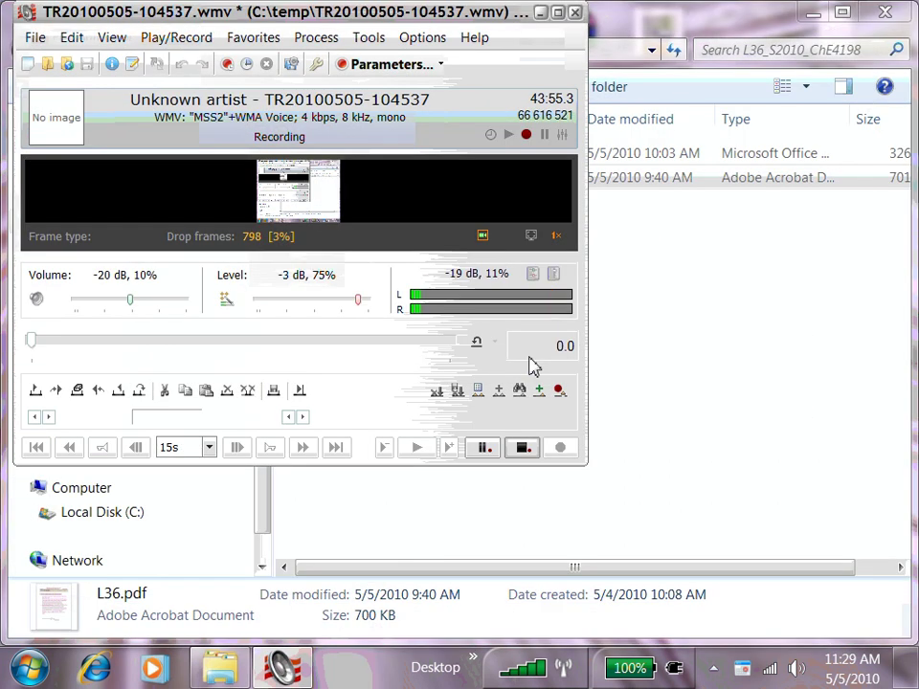